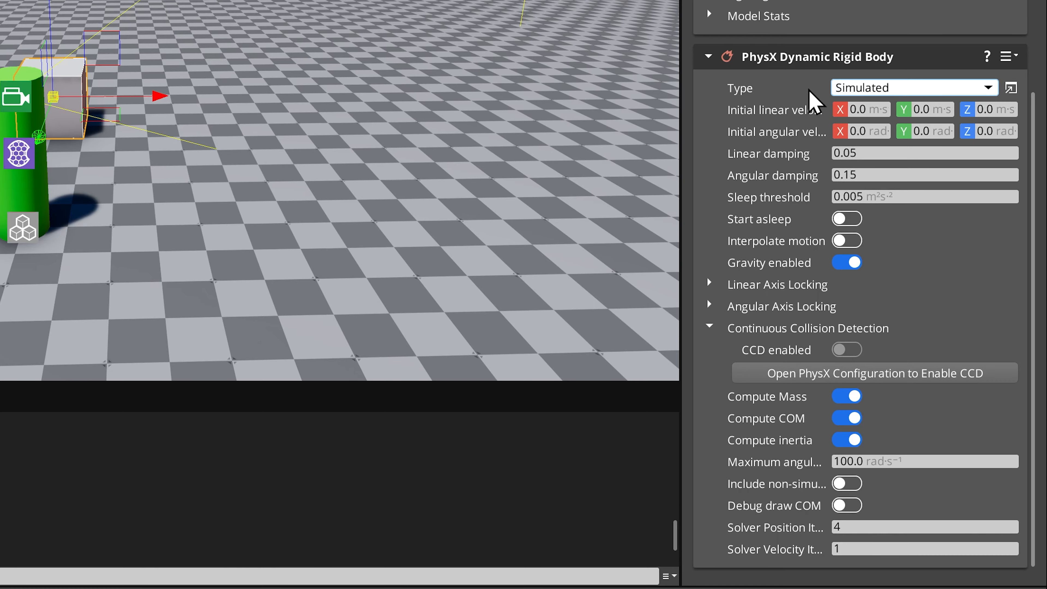
Add a PhysX Primitive Collider component to the Physics Box entity and save the level
{"action": "left_click", "coordinate": [809, 138]}
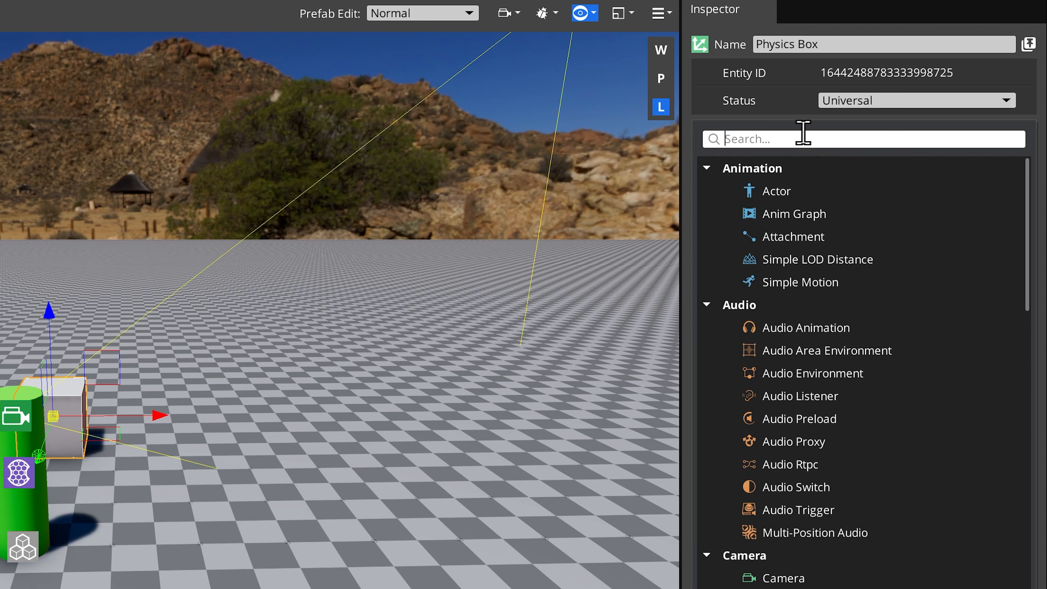
{"action": "type", "text": "collider"}
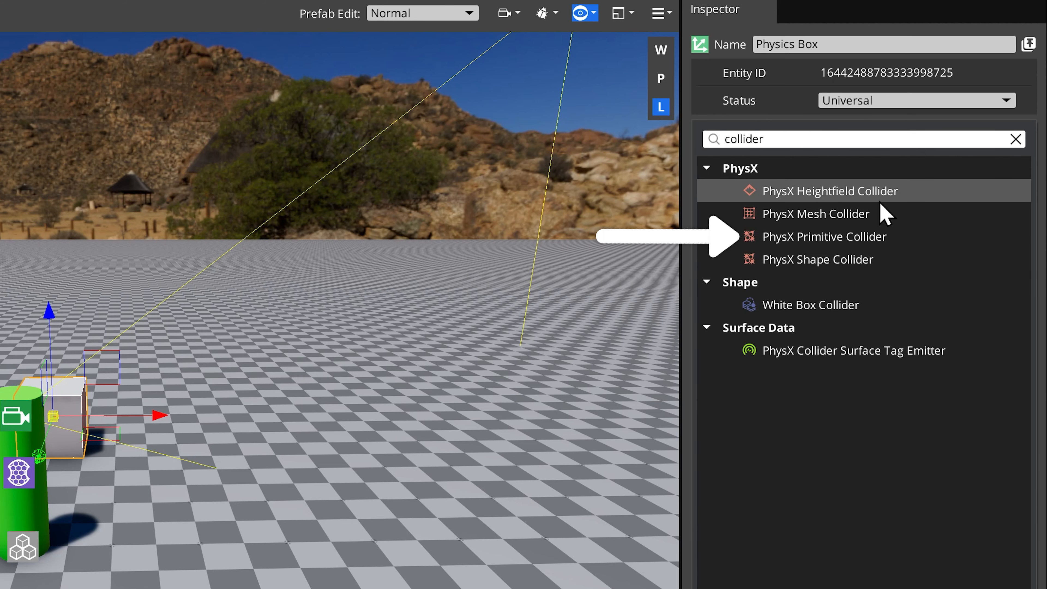
{"action": "left_click", "coordinate": [824, 237]}
{"action": "left_click", "coordinate": [13, 24]}
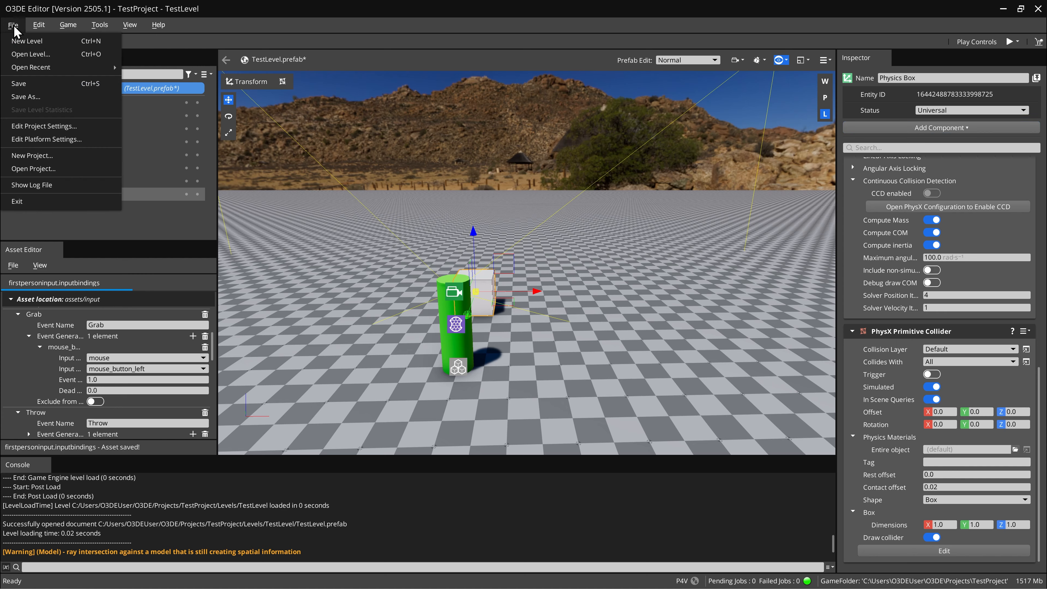
{"action": "left_click", "coordinate": [41, 81]}
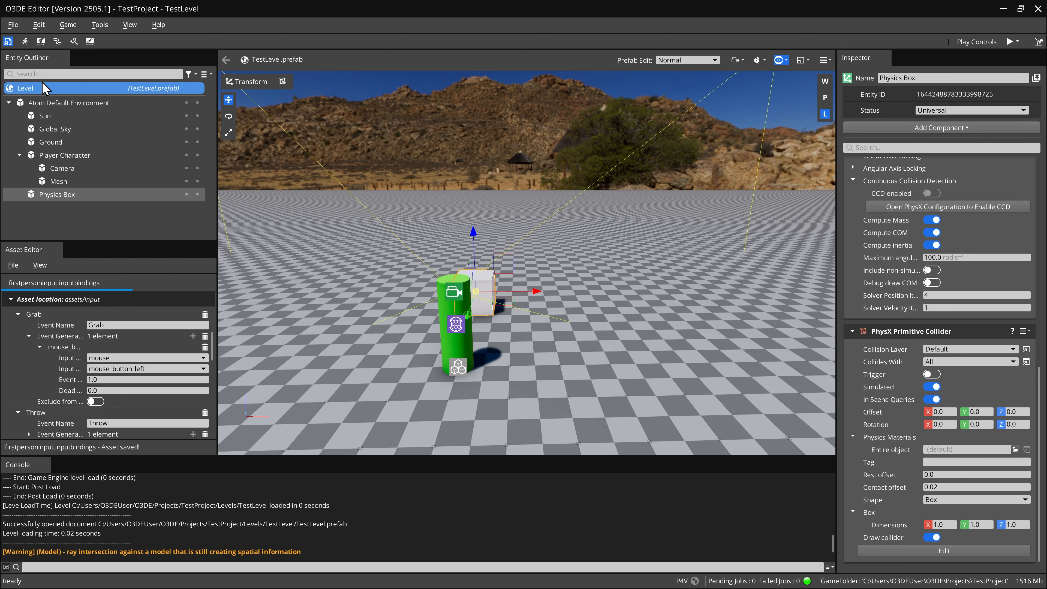
Play-test the level by moving the player character forward toward the box, and exit game mode
{"action": "key", "text": "ctrl+g"}
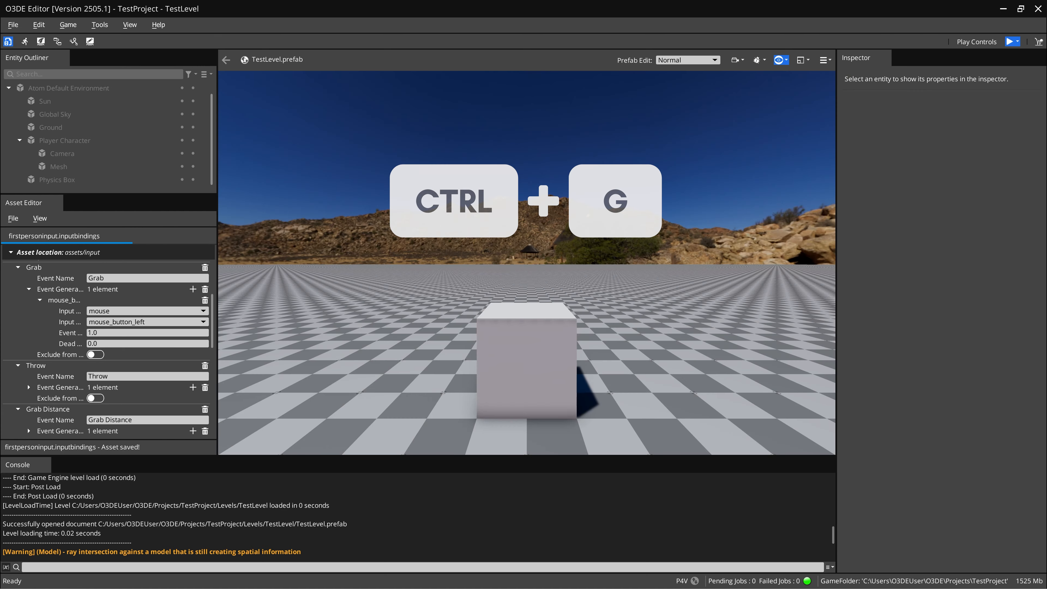
{"action": "key", "text": "w"}
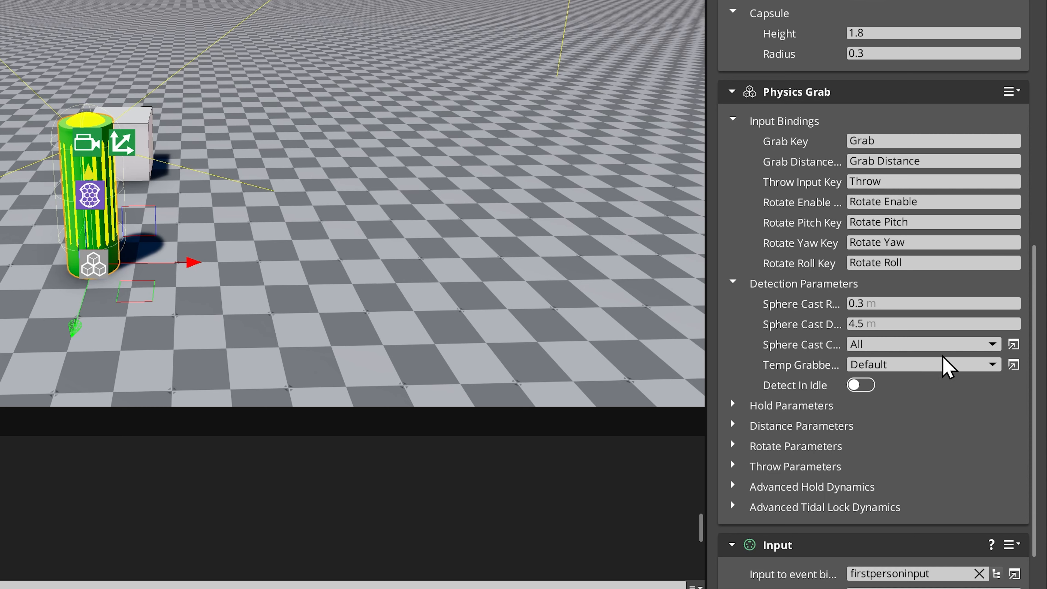
{"action": "scroll", "coordinate": [947, 362], "scroll_direction": "down", "scroll_amount": 2}
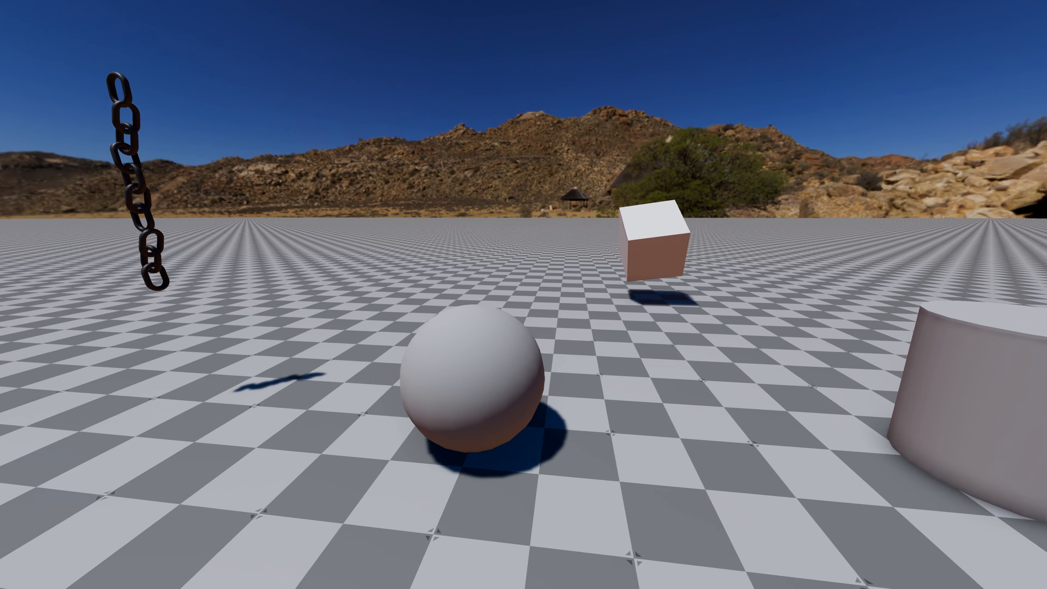
{"action": "key", "text": "Escape"}
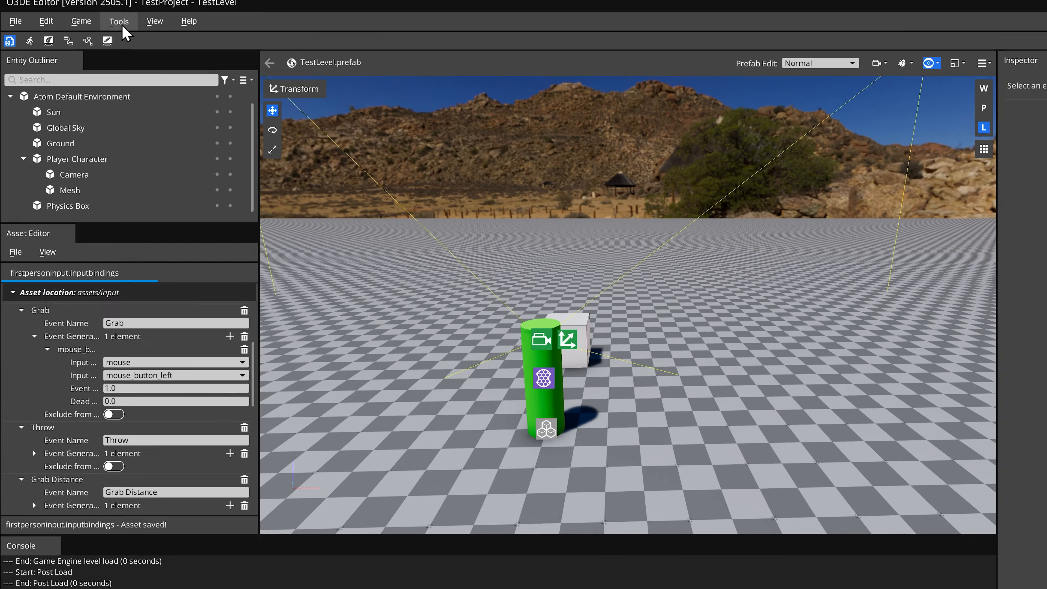
In the PhysX collision filtering configuration, name collision layer 1 "Grabbable Object Layer" and layer 2 "Temp Layer"
{"action": "left_click", "coordinate": [100, 24]}
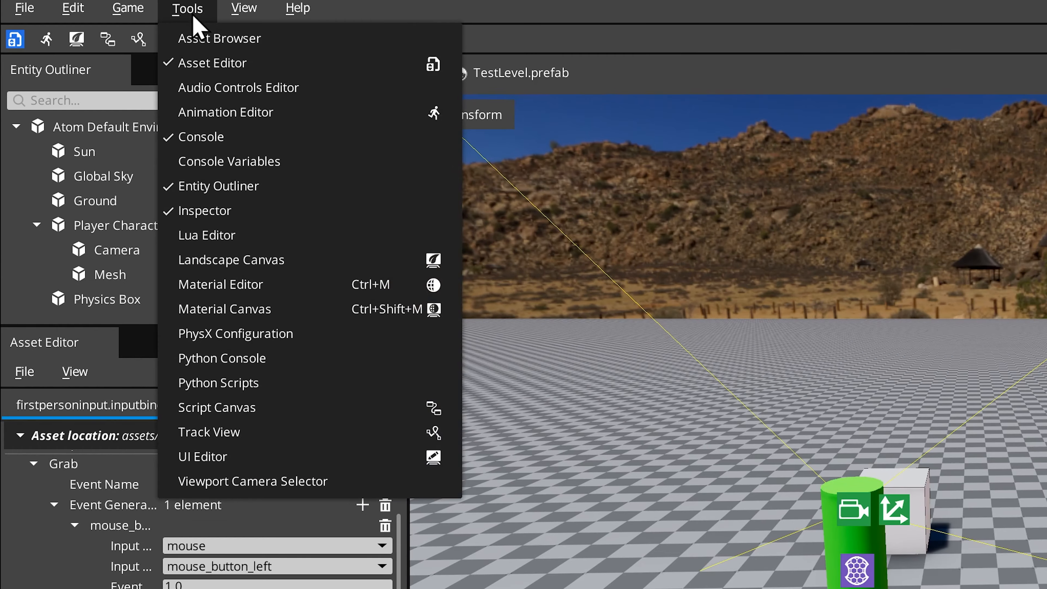
{"action": "left_click", "coordinate": [319, 337]}
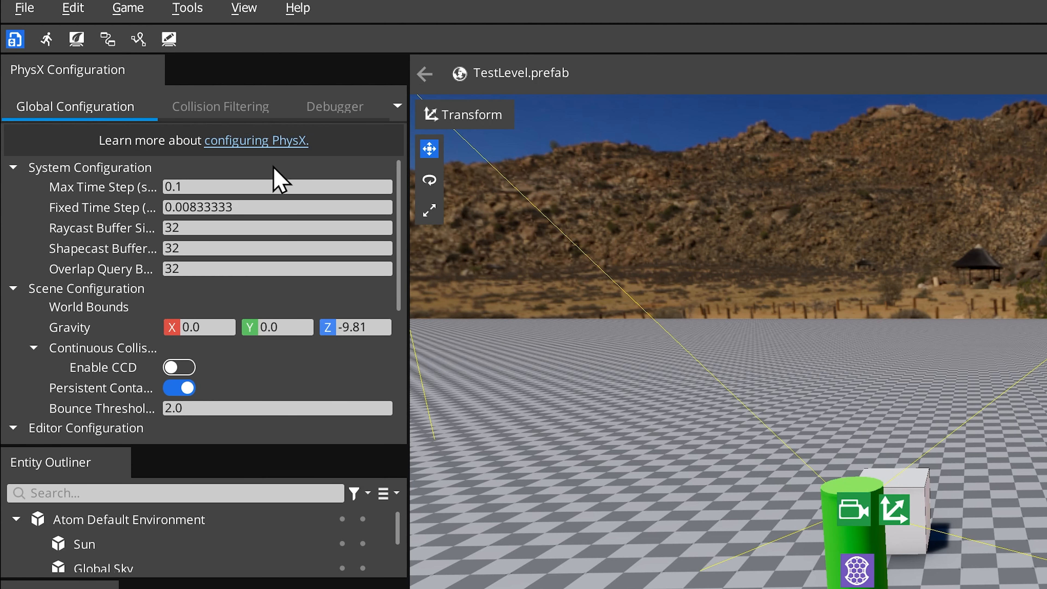
{"action": "left_click", "coordinate": [275, 108]}
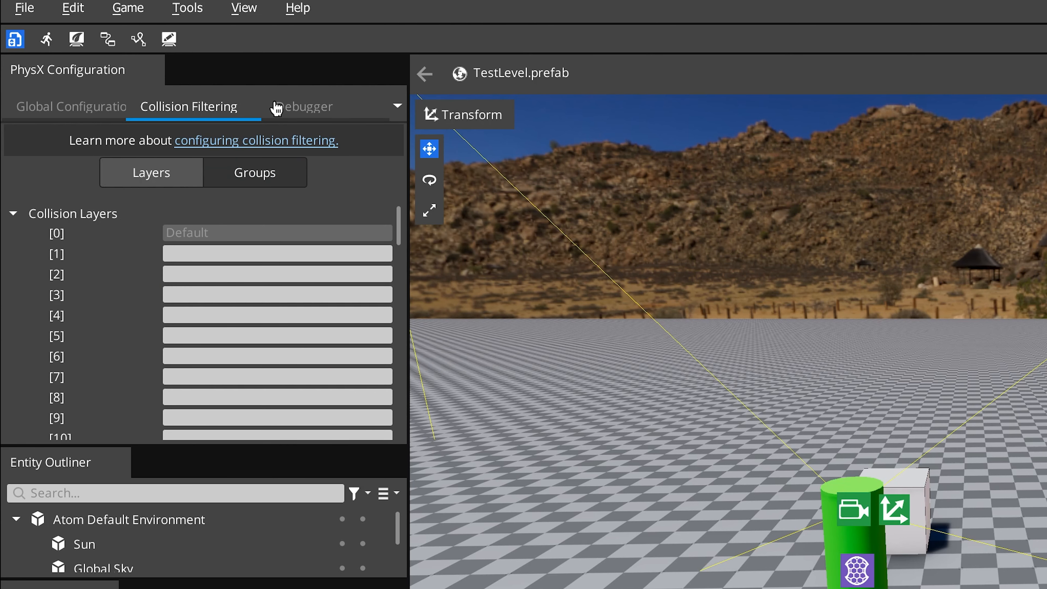
{"action": "left_click", "coordinate": [278, 253]}
{"action": "type", "text": "Grabbable Object Layer"}
{"action": "left_click", "coordinate": [278, 274]}
{"action": "type", "text": "Temp Layer"}
Add two collision groups named "Grabbable Objects Group" and "Player Character Group"
{"action": "left_click", "coordinate": [255, 173]}
{"action": "left_click", "coordinate": [91, 305]}
{"action": "type", "text": "Grabbable Objects Group"}
{"action": "left_click", "coordinate": [95, 331]}
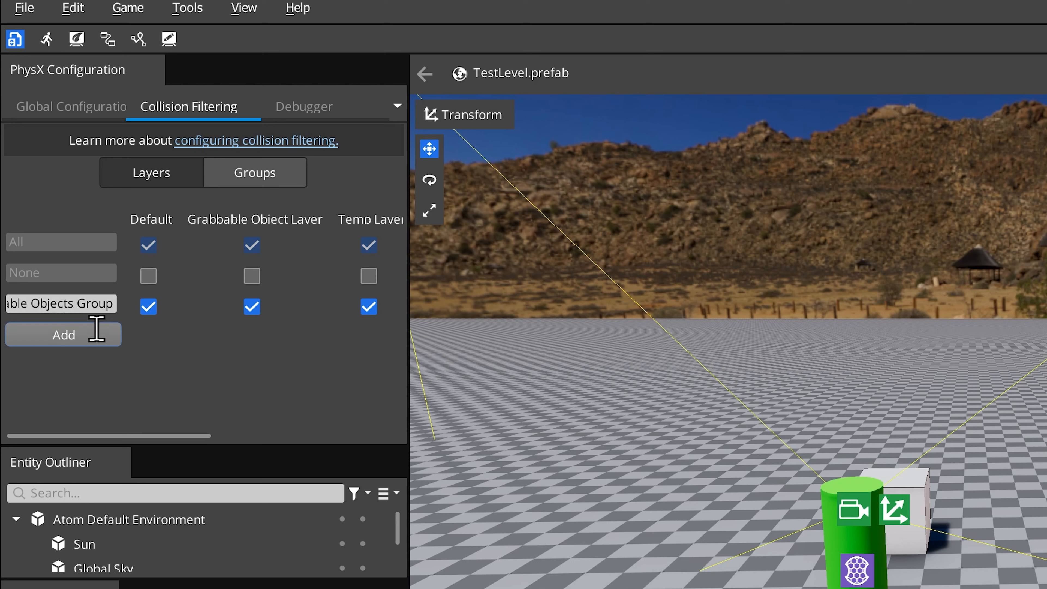
{"action": "double_click", "coordinate": [110, 334]}
{"action": "type", "text": "Player Charac"}
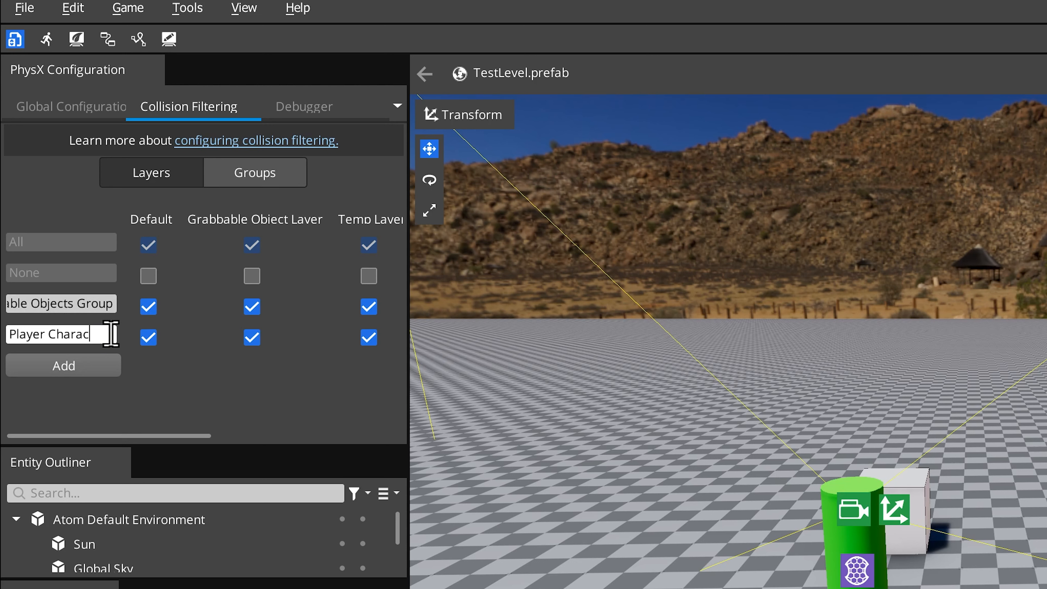
{"action": "type", "text": "ter Group"}
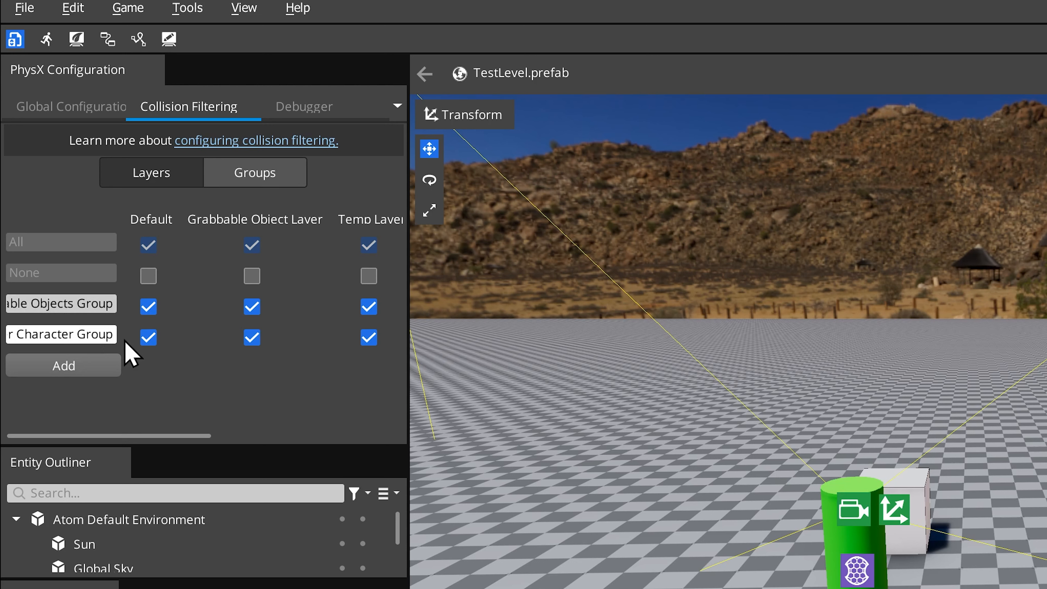
Exclude the Default layer from Grabbable Objects Group, and the Default and Temp layers from Player Character Group
{"action": "left_click", "coordinate": [153, 312]}
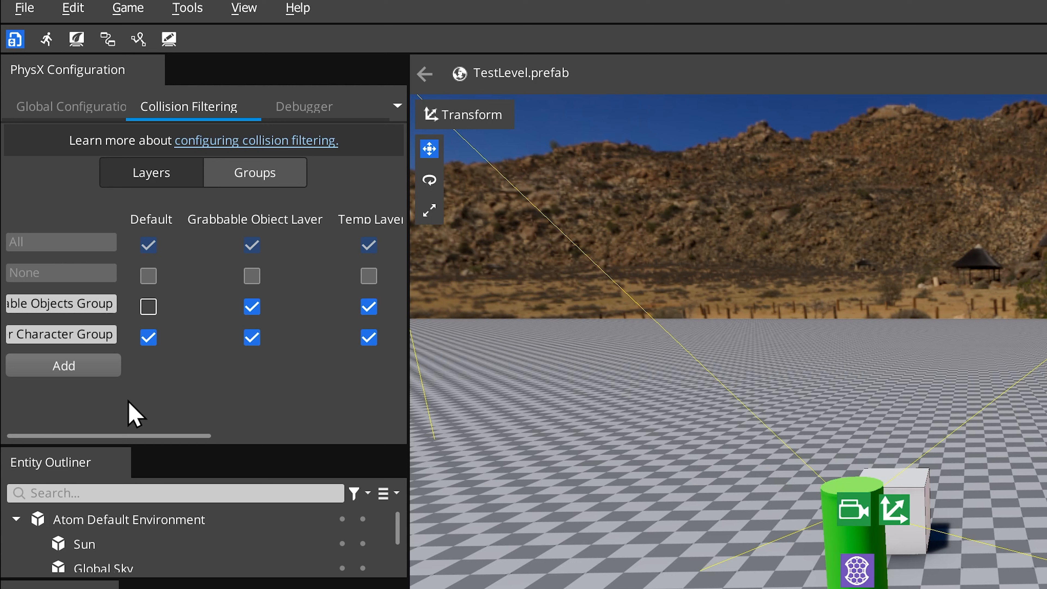
{"action": "left_click", "coordinate": [148, 337]}
{"action": "left_click", "coordinate": [368, 337]}
{"action": "left_click_drag", "start_coordinate": [137, 436], "coordinate": [42, 437]}
{"action": "left_click", "coordinate": [152, 337]}
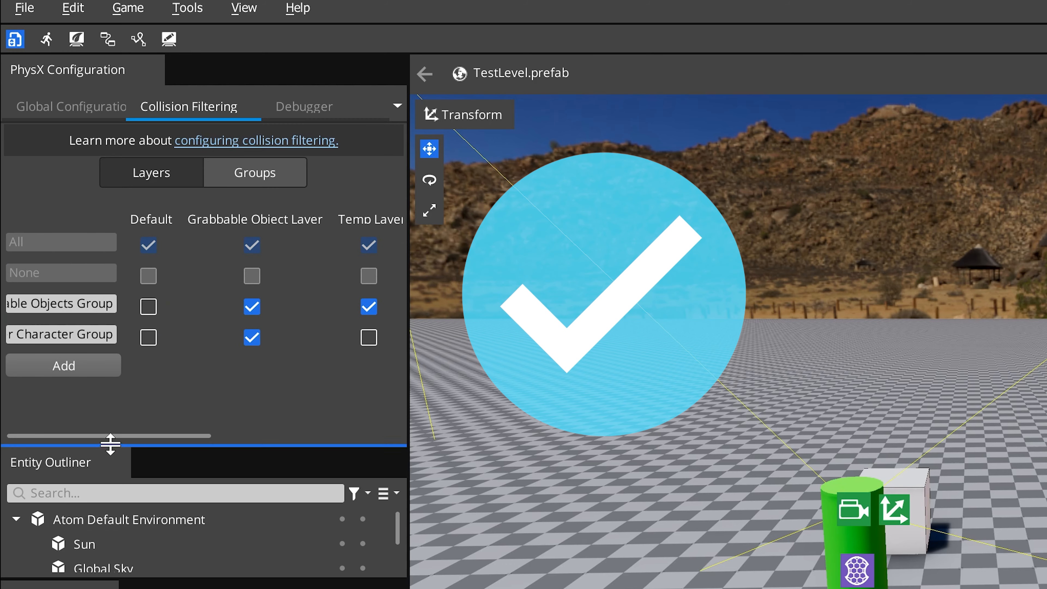
Assign the Physics Box's primitive collider to the Grabbable Object Layer, colliding with All
{"action": "left_click_drag", "start_coordinate": [110, 442], "coordinate": [141, 262]}
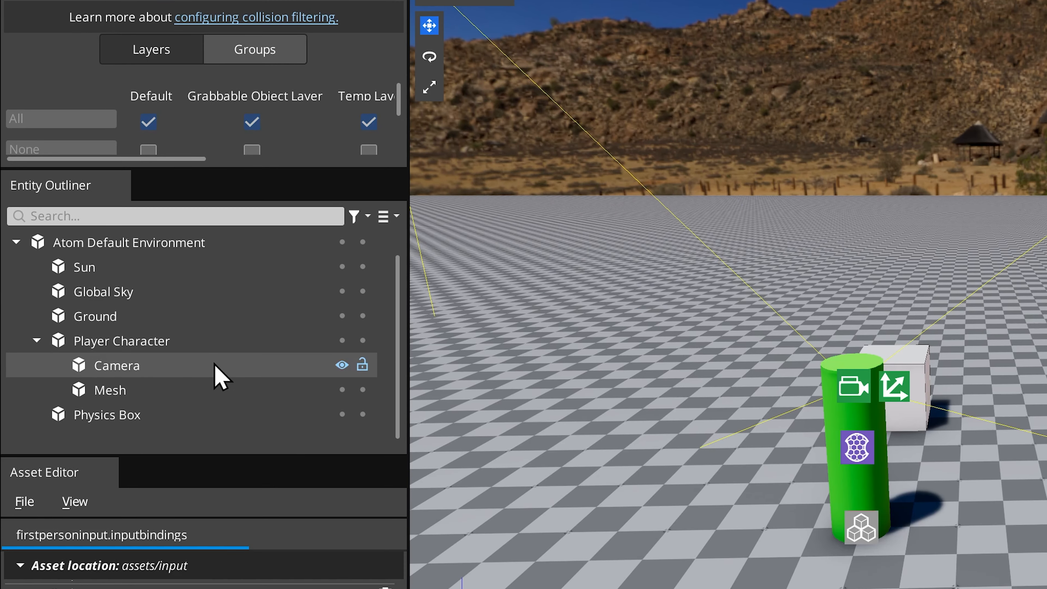
{"action": "left_click", "coordinate": [209, 413]}
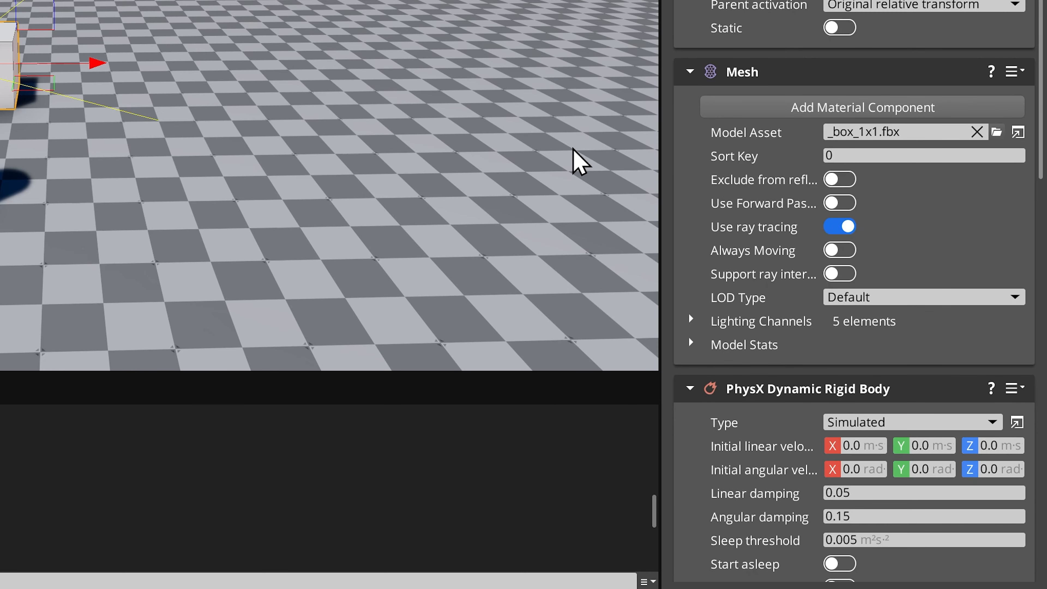
{"action": "scroll", "coordinate": [680, 112], "scroll_direction": "down", "scroll_amount": 10}
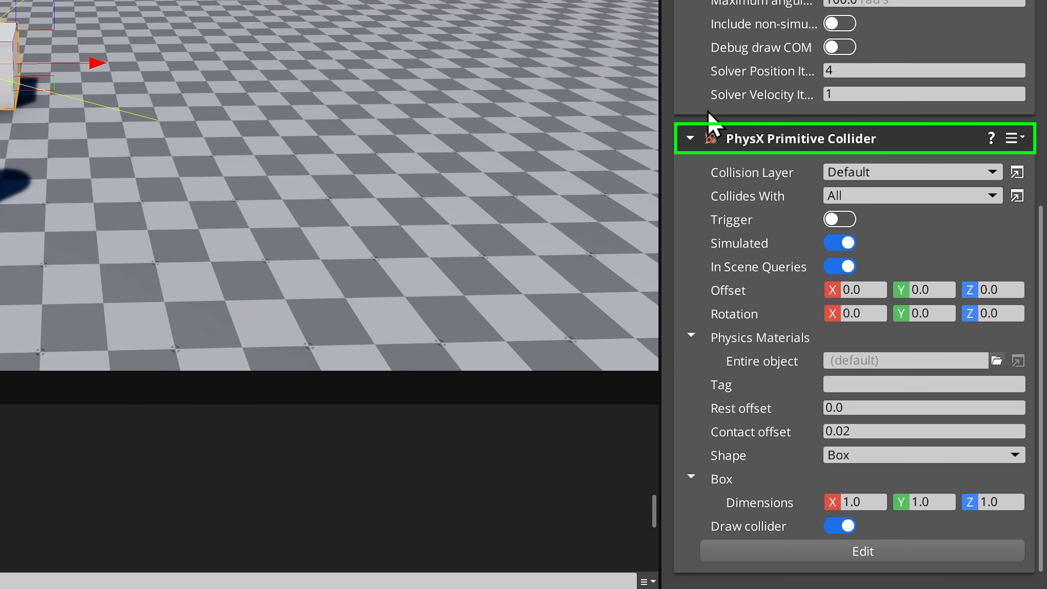
{"action": "left_click", "coordinate": [974, 172]}
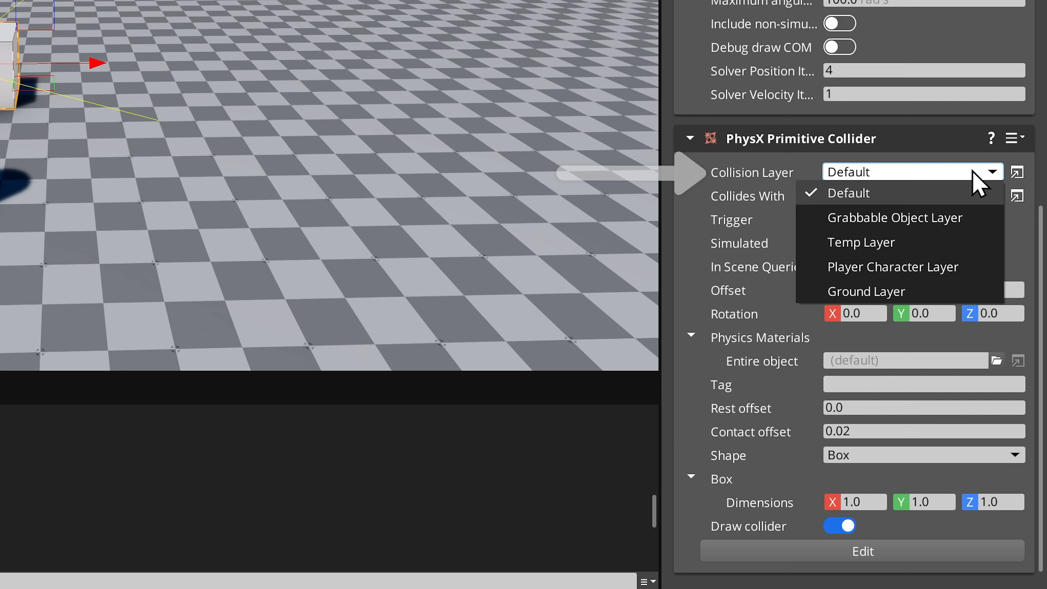
{"action": "left_click", "coordinate": [987, 227]}
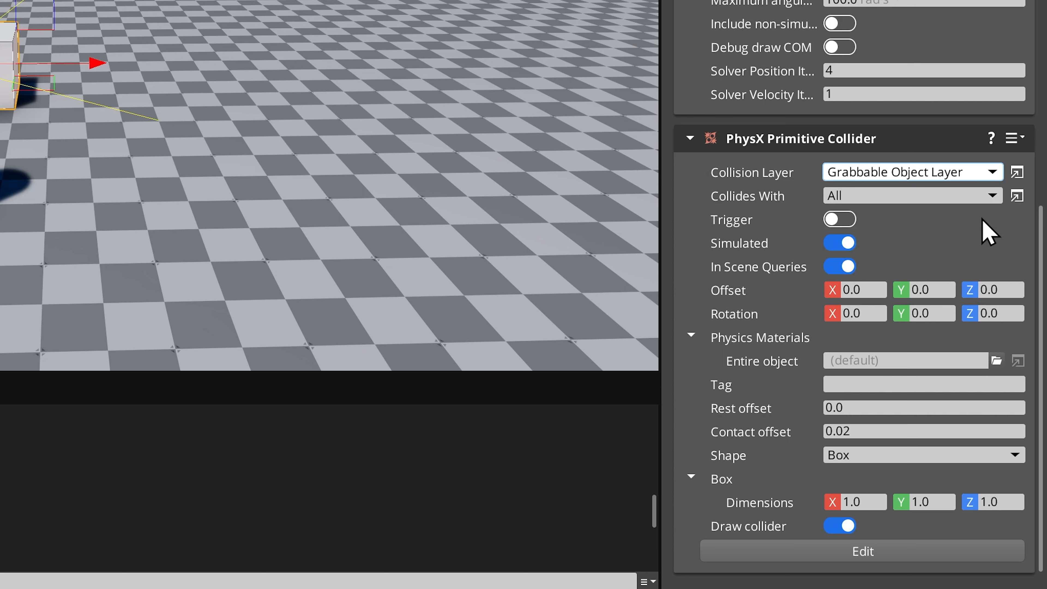
{"action": "left_click", "coordinate": [975, 197]}
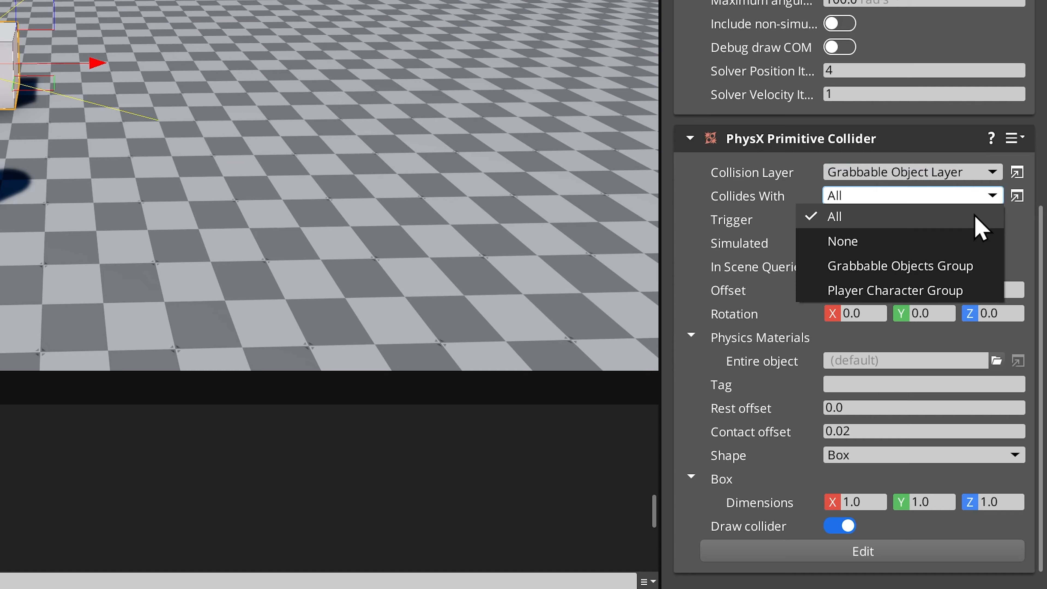
{"action": "left_click", "coordinate": [975, 215]}
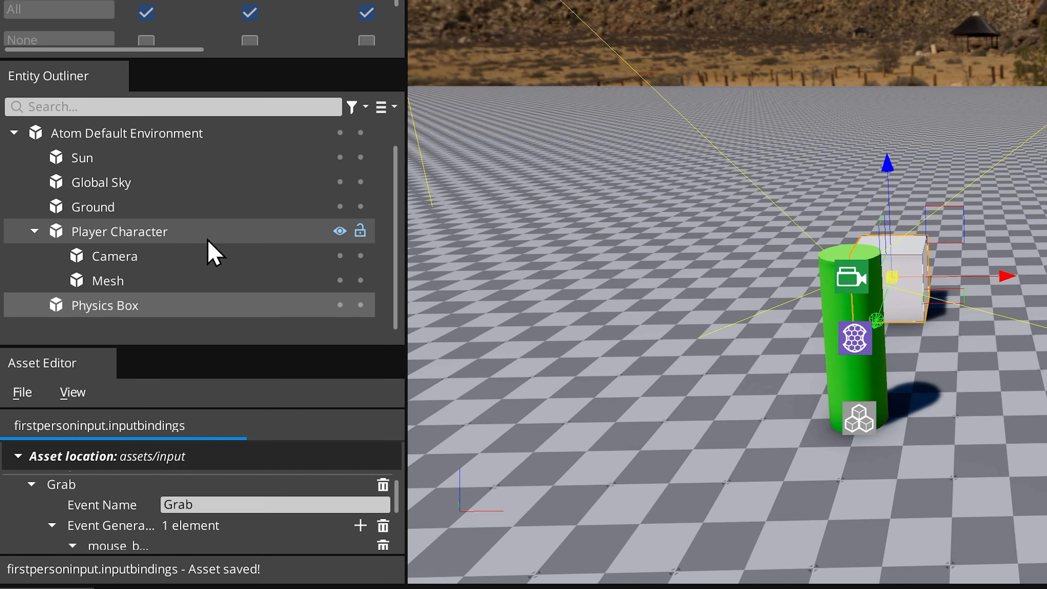
In the Player Character's Physics Grab detection parameters, set the sphere cast collision group to Grabbable Objects Group and the temp grabbed layer to Temp Layer
{"action": "left_click", "coordinate": [208, 239]}
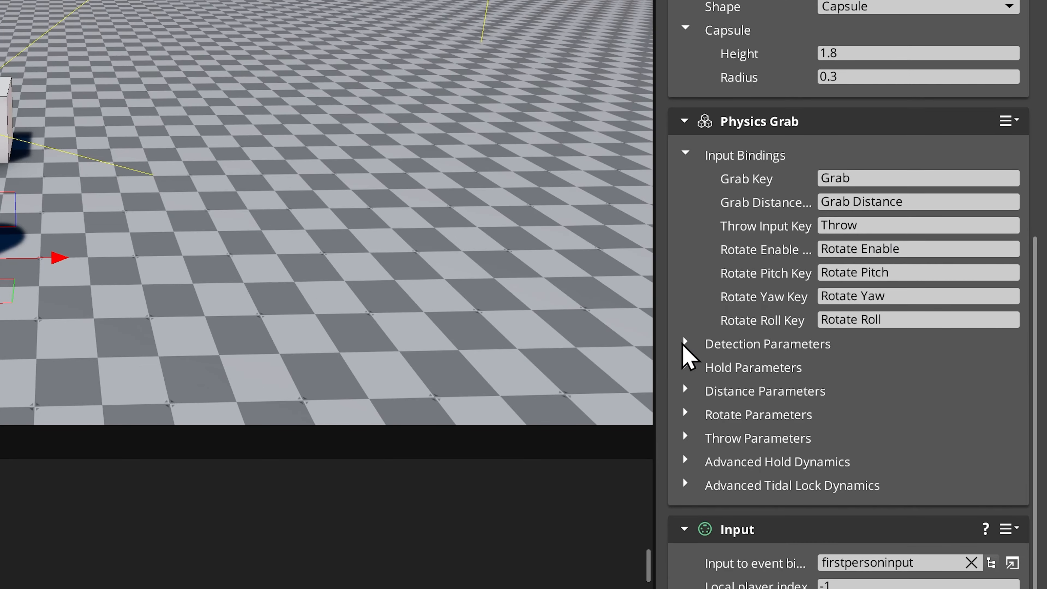
{"action": "left_click", "coordinate": [684, 344]}
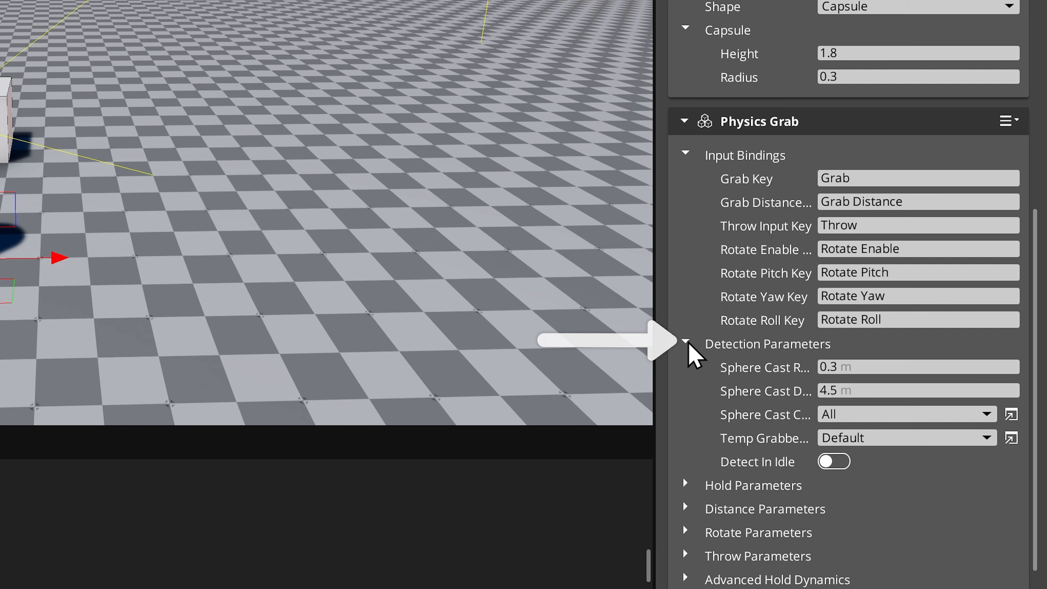
{"action": "scroll", "coordinate": [692, 351], "scroll_direction": "down", "scroll_amount": 2}
{"action": "scroll", "coordinate": [898, 396], "scroll_direction": "down", "scroll_amount": 2}
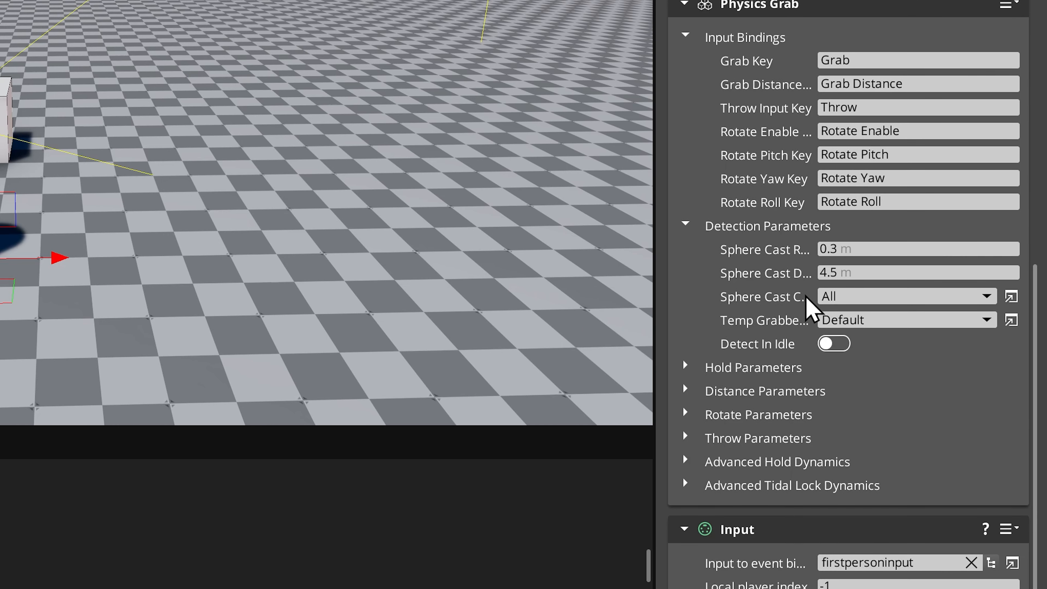
{"action": "left_click", "coordinate": [957, 295]}
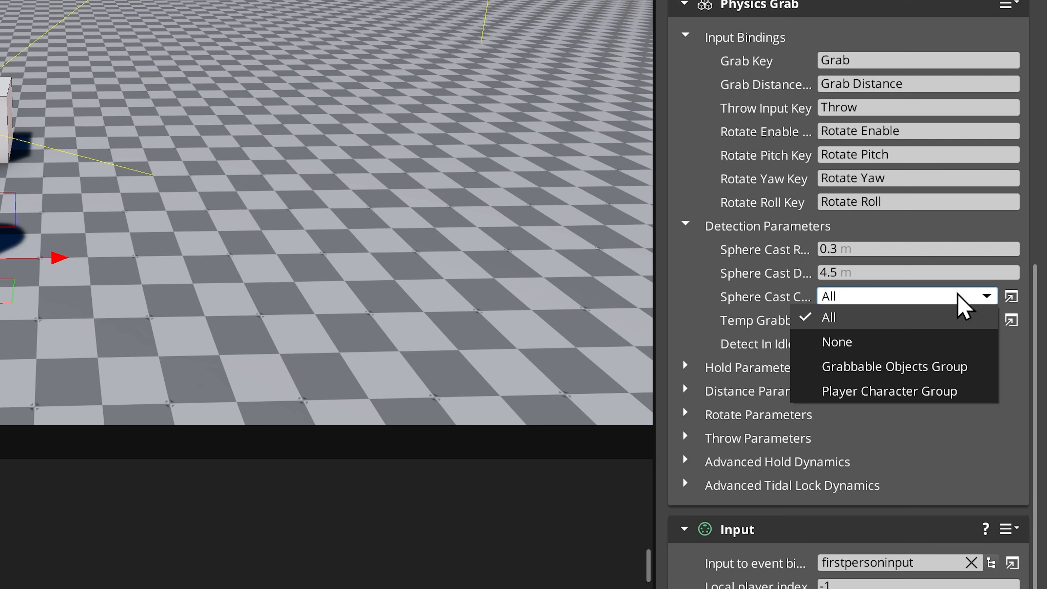
{"action": "left_click", "coordinate": [978, 364]}
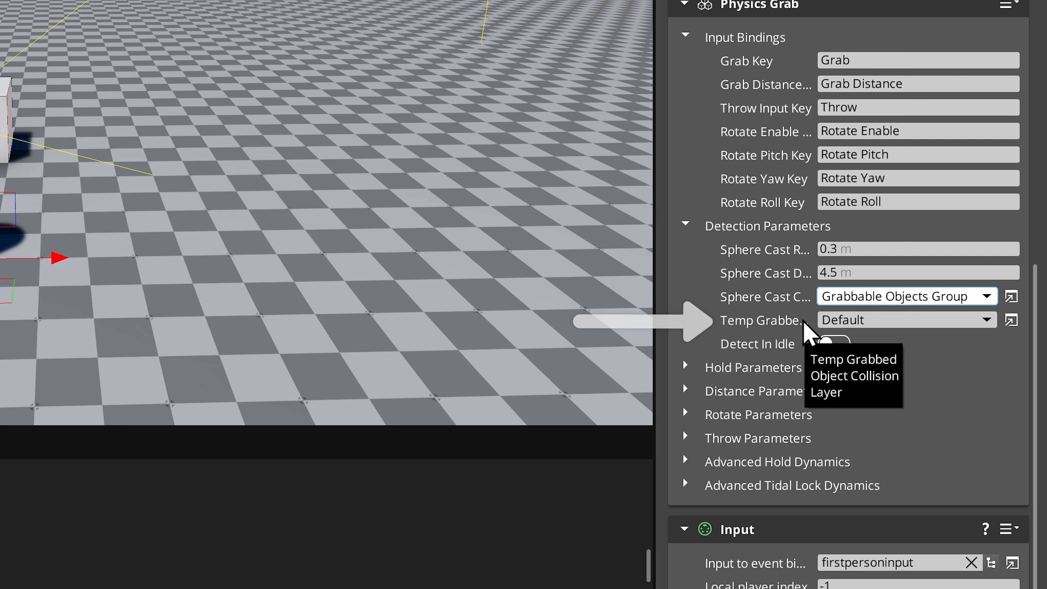
{"action": "left_click", "coordinate": [944, 322]}
{"action": "left_click", "coordinate": [935, 390]}
Assign the Player Character's PhysX Character Controller to the Player Character Layer, colliding with All
{"action": "left_click_drag", "start_coordinate": [1035, 394], "coordinate": [1035, 163]}
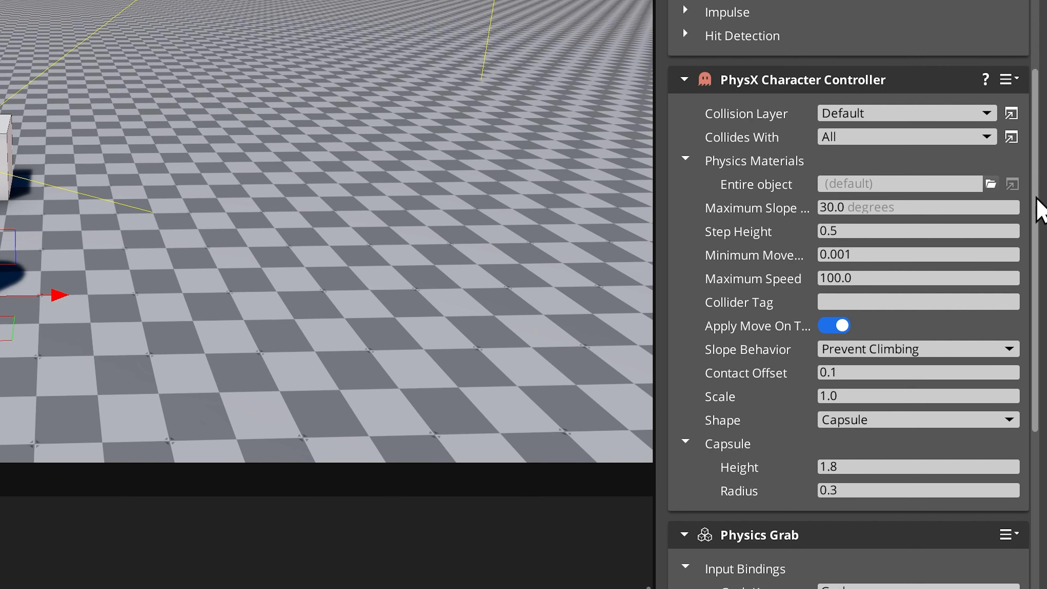
{"action": "left_click", "coordinate": [954, 116]}
{"action": "left_click", "coordinate": [966, 202]}
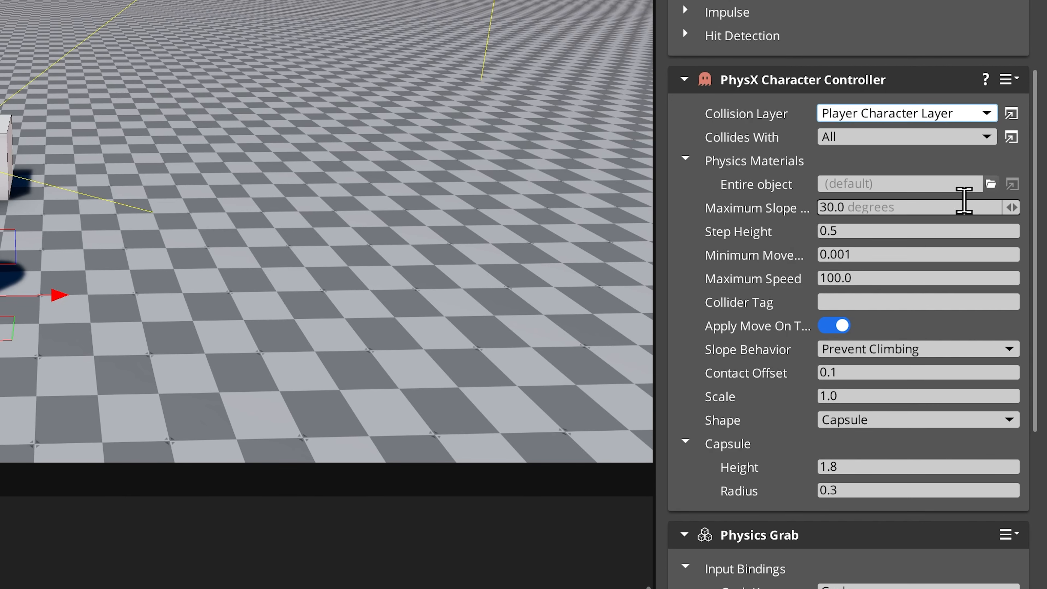
{"action": "left_click", "coordinate": [965, 139]}
{"action": "left_click", "coordinate": [957, 157]}
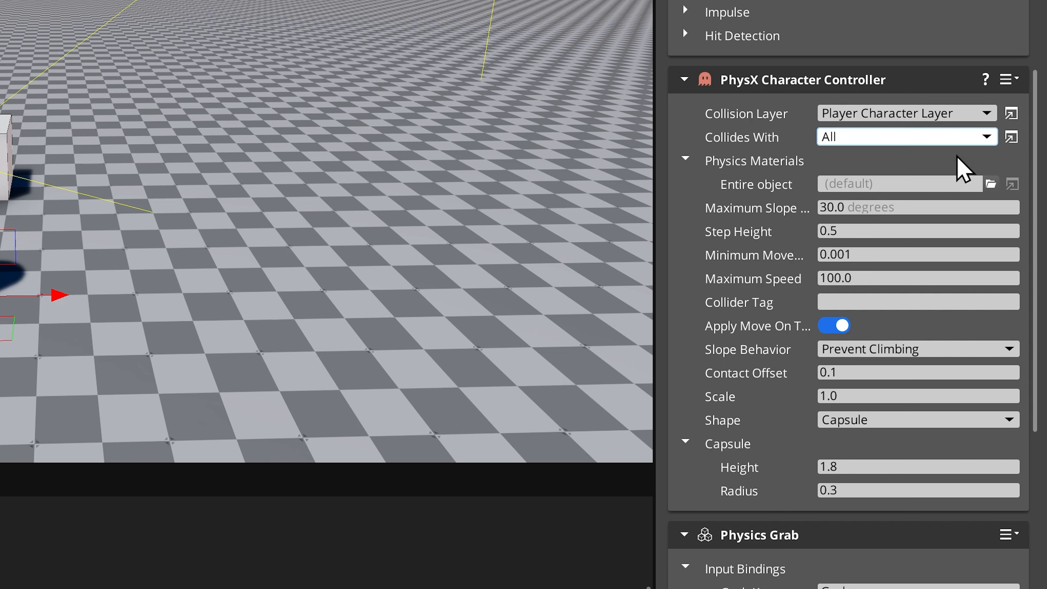
In the First Person Controller's jumping settings, set the grounded collision group to Player Character Group
{"action": "scroll", "coordinate": [1037, 129], "scroll_direction": "up", "scroll_amount": 5}
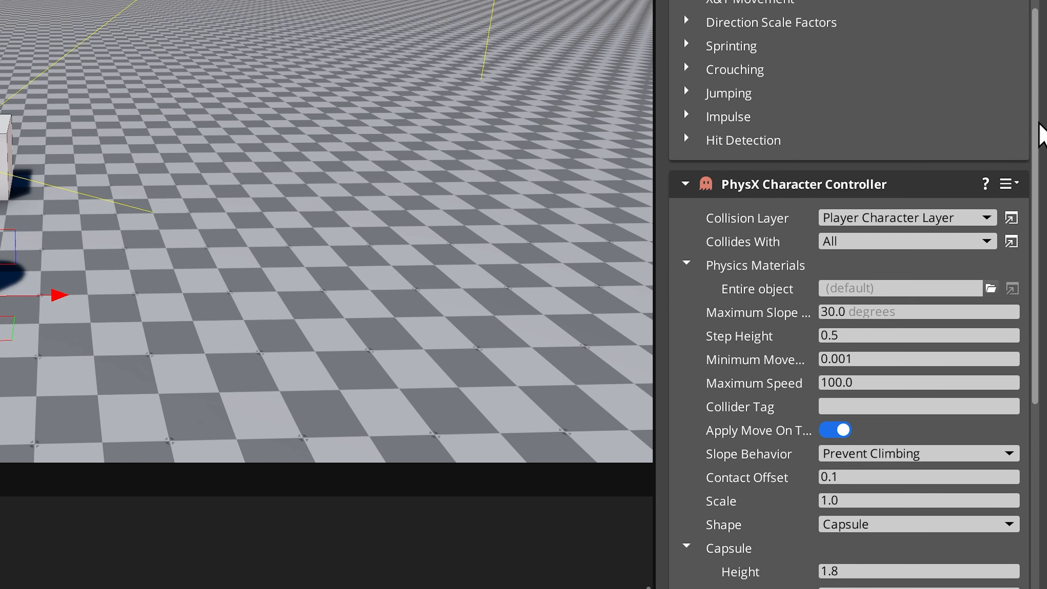
{"action": "left_click", "coordinate": [694, 192]}
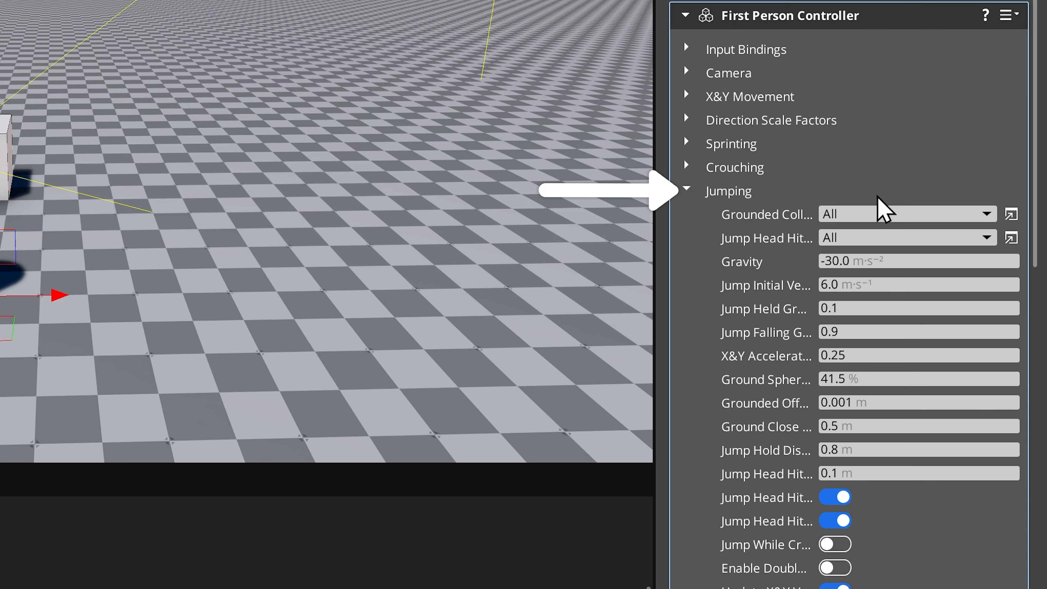
{"action": "left_click", "coordinate": [940, 213]}
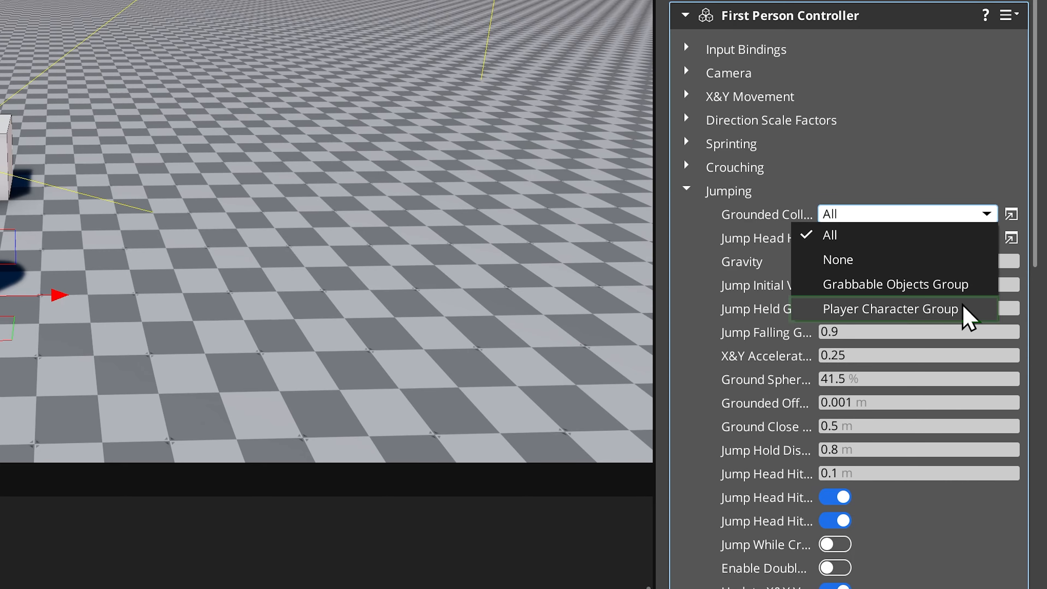
{"action": "left_click", "coordinate": [965, 314]}
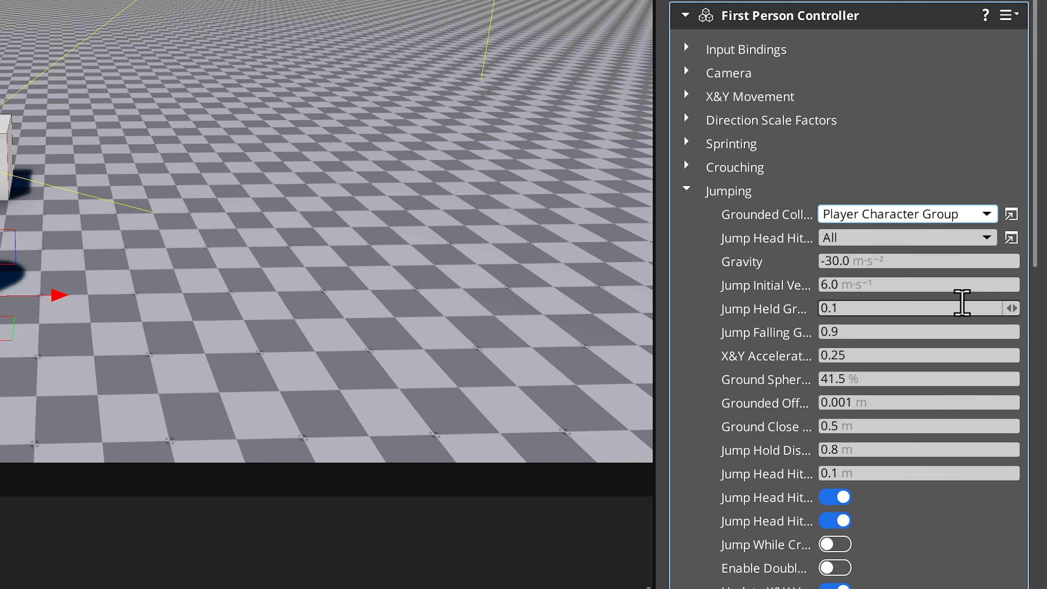
Assign the Ground entity's PhysX Primitive Collider to the Ground Layer collision layer
{"action": "left_click", "coordinate": [688, 191]}
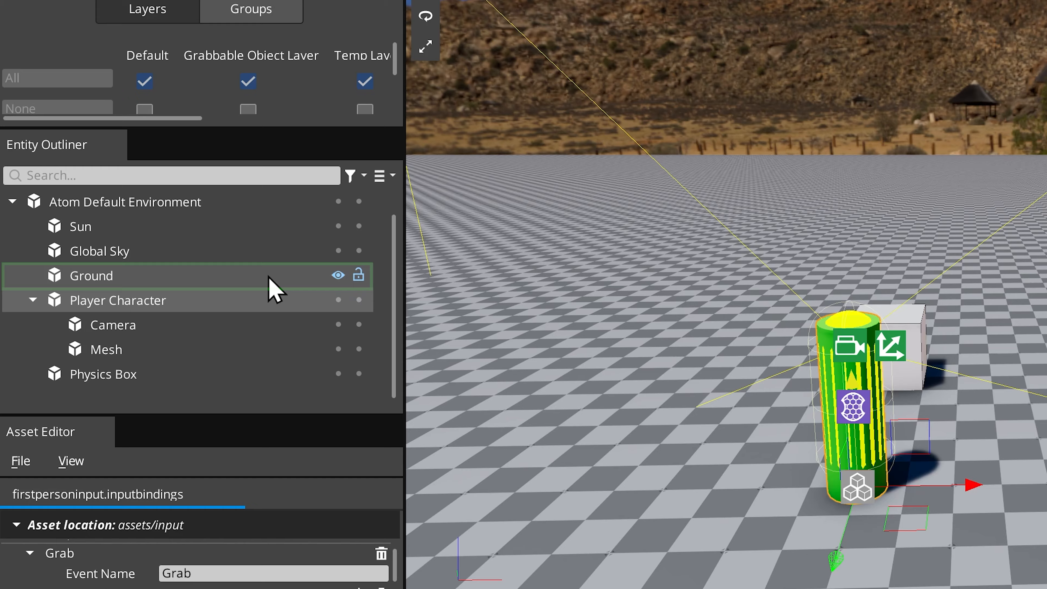
{"action": "left_click", "coordinate": [278, 284]}
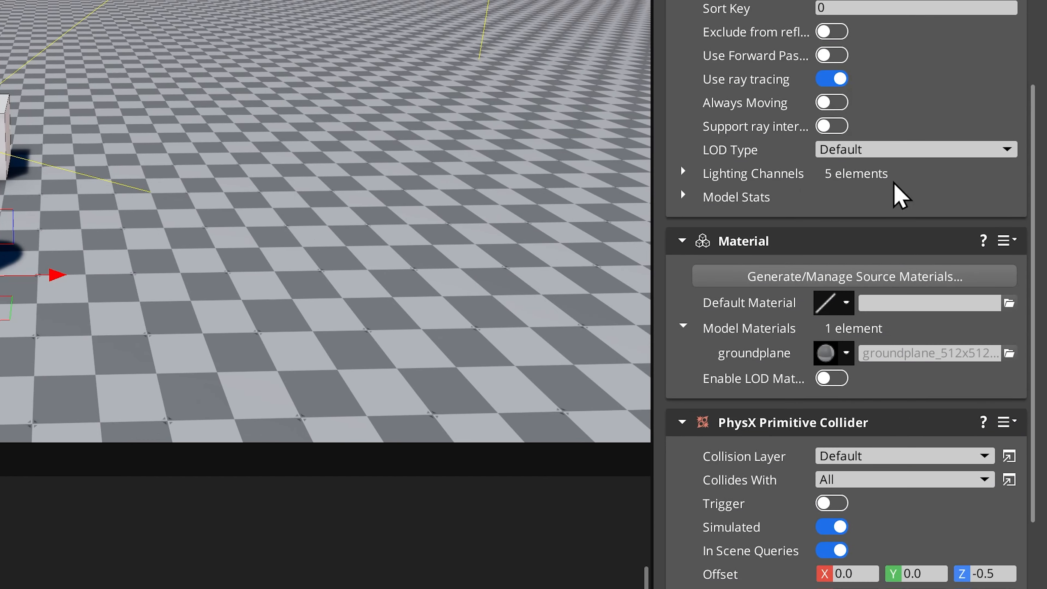
{"action": "left_click_drag", "start_coordinate": [1035, 222], "coordinate": [1030, 346]}
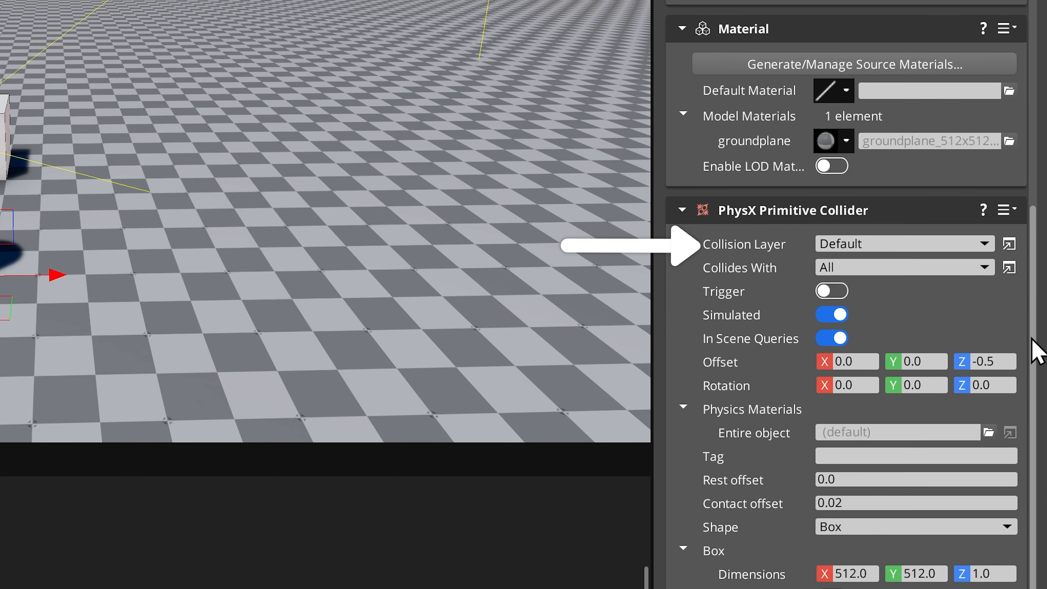
{"action": "left_click", "coordinate": [957, 246]}
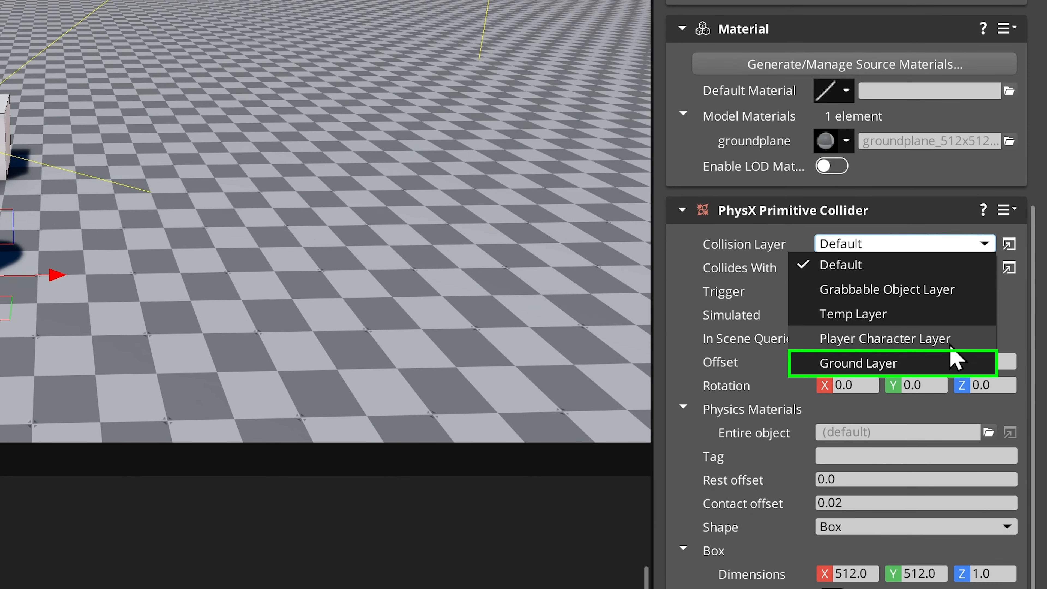
{"action": "left_click", "coordinate": [890, 360]}
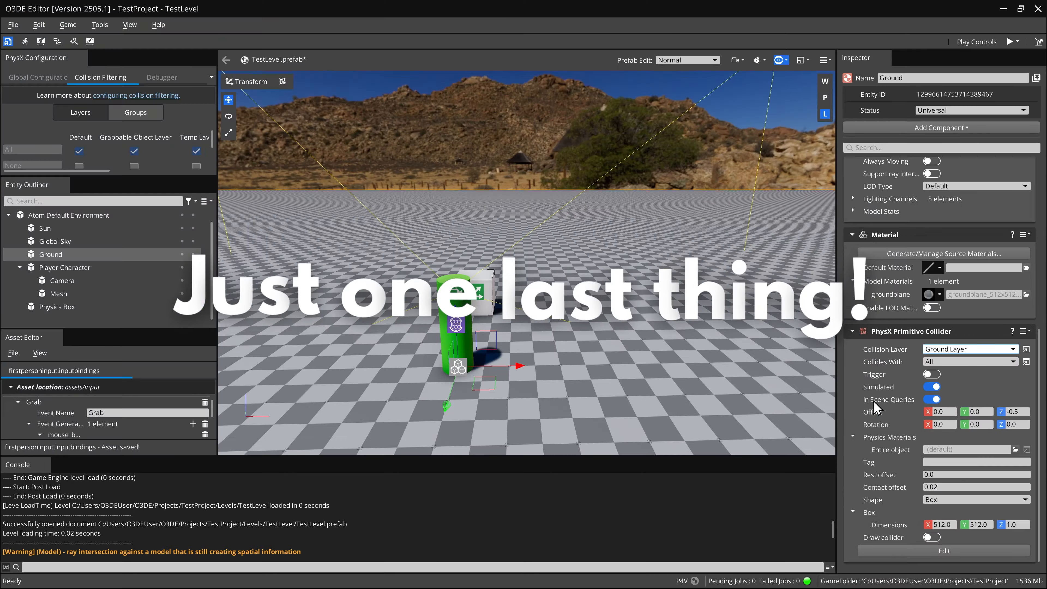
Select the Player Character and expand the needed settings group further down its component properties
{"action": "left_click", "coordinate": [64, 267]}
{"action": "left_click_drag", "start_coordinate": [1038, 239], "coordinate": [1039, 412]}
{"action": "left_click", "coordinate": [853, 422]}
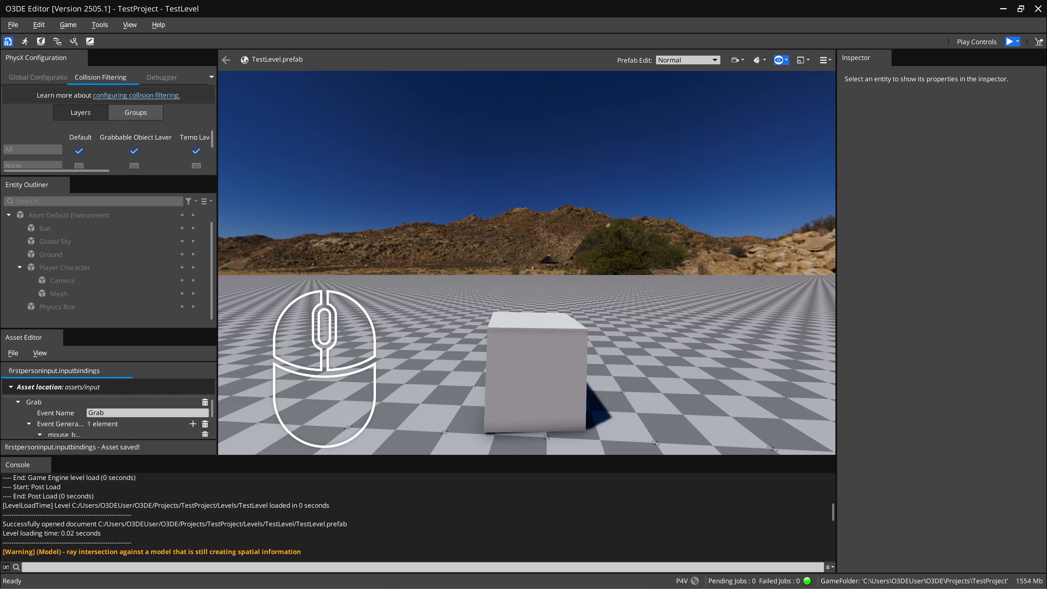
Playtest the level by grabbing and throwing the Physics Box and changing its hold distance in both directions
{"action": "left_click_drag", "start_coordinate": [526, 263], "coordinate": [526, 263]}
{"action": "right_click_drag", "start_coordinate": [527, 263], "coordinate": [526, 262]}
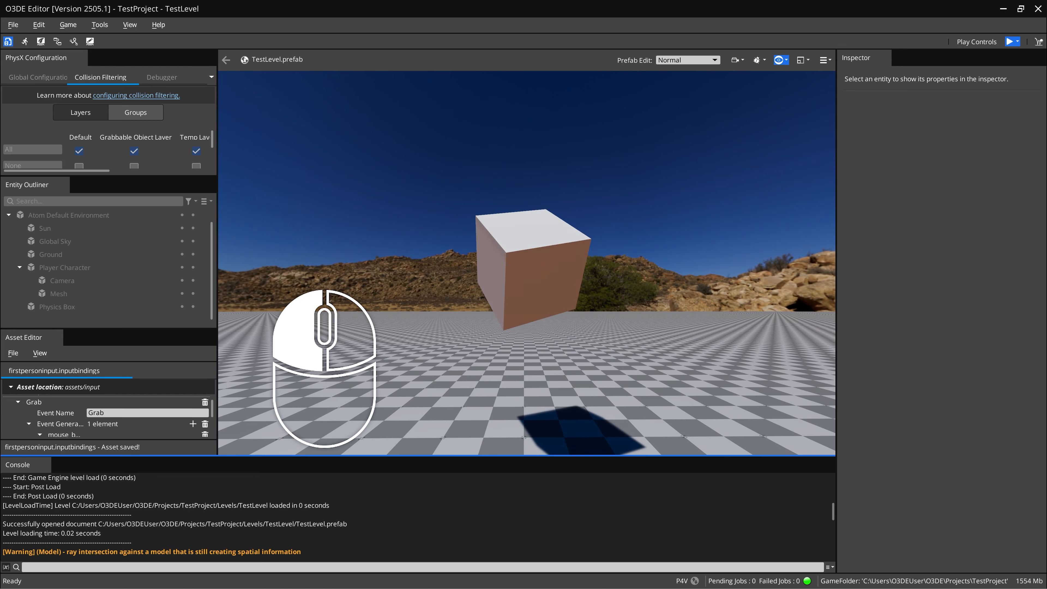
{"action": "scroll", "coordinate": [527, 263], "scroll_direction": "up", "scroll_amount": 3}
{"action": "scroll", "coordinate": [527, 263], "scroll_direction": "down", "scroll_amount": 5}
{"action": "scroll", "coordinate": [527, 263], "scroll_direction": "up", "scroll_amount": 5}
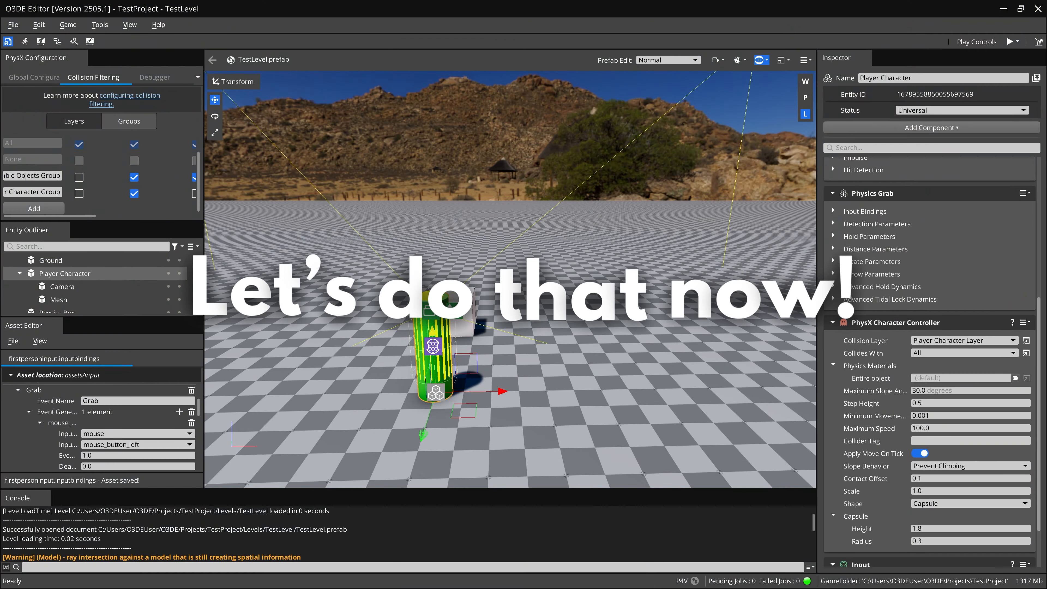
Review the input bindings of the Player Character's Physics Grab component, then collapse them
{"action": "scroll", "coordinate": [844, 291], "scroll_direction": "down", "scroll_amount": 1}
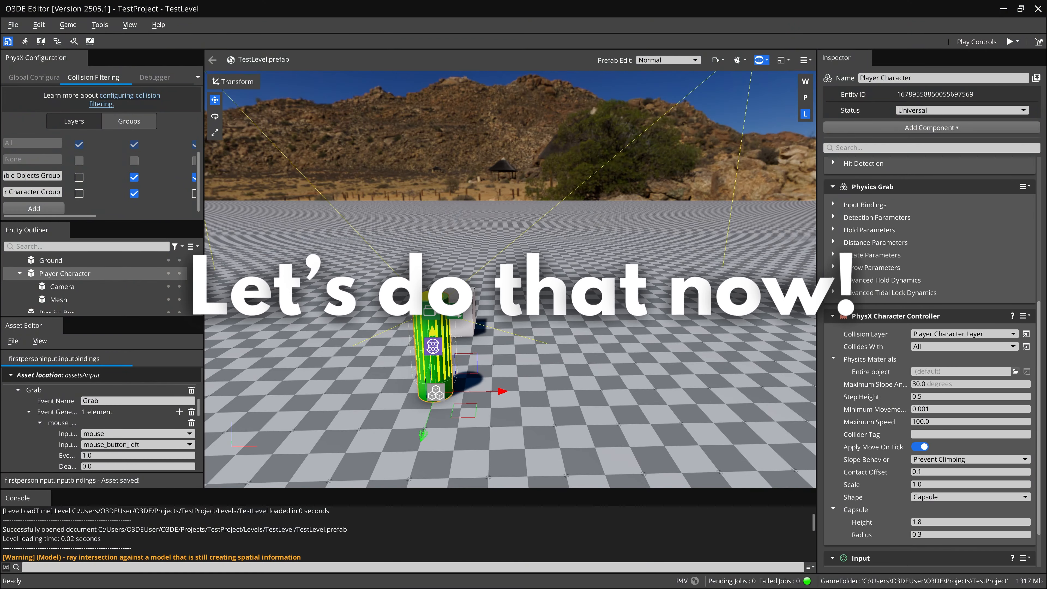
{"action": "left_click", "coordinate": [834, 204]}
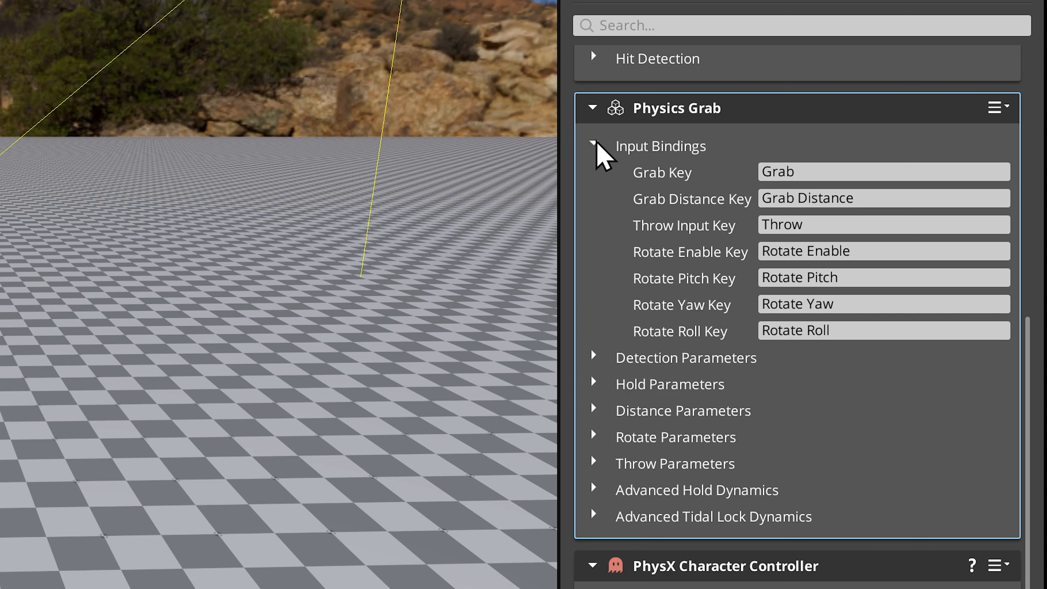
{"action": "left_click", "coordinate": [593, 143]}
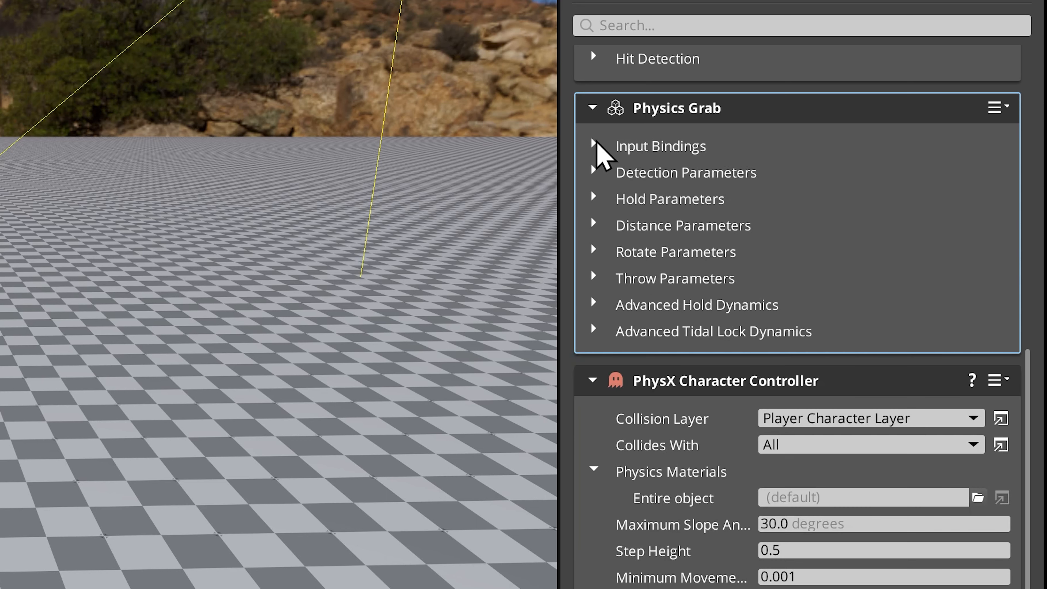
Show the Physics Grab detection parameters with full-length labels and read the description of Sphere Cast Radius
{"action": "left_click", "coordinate": [594, 170]}
{"action": "left_click_drag", "start_coordinate": [559, 182], "coordinate": [206, 184]}
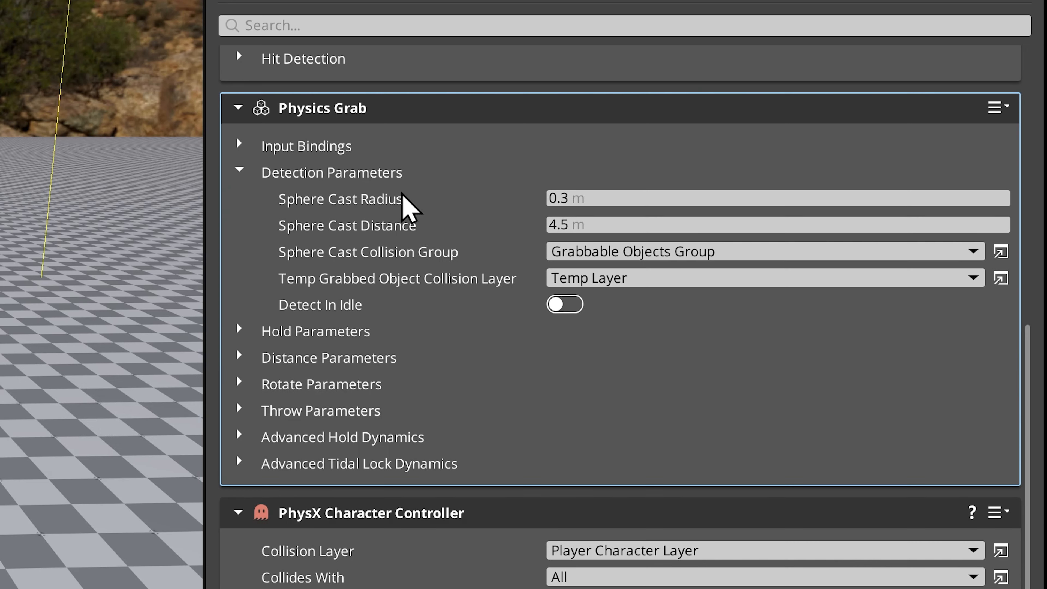
{"action": "mouse_move", "coordinate": [449, 199]}
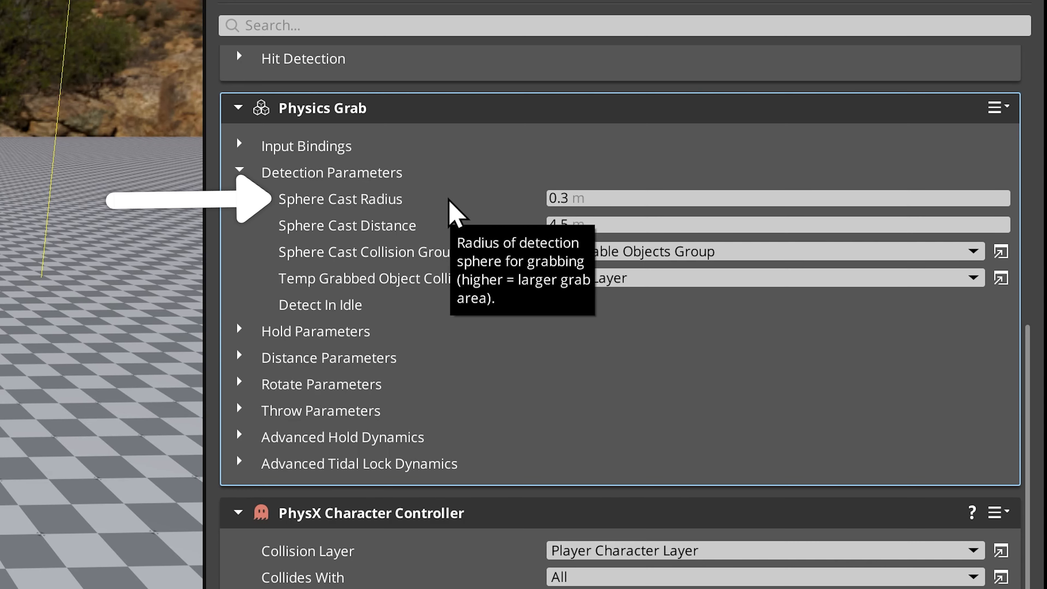